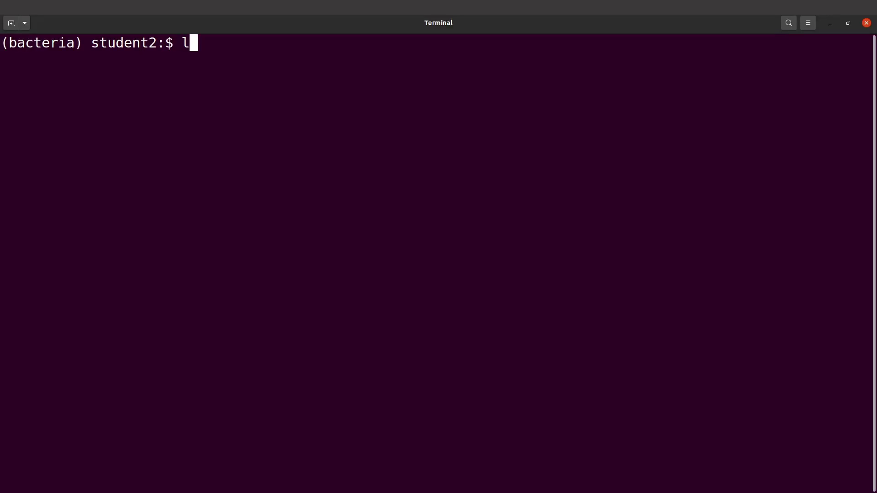
List the working folder, then the assembly/ folder's Flye outputs
text(s)
key(Return)
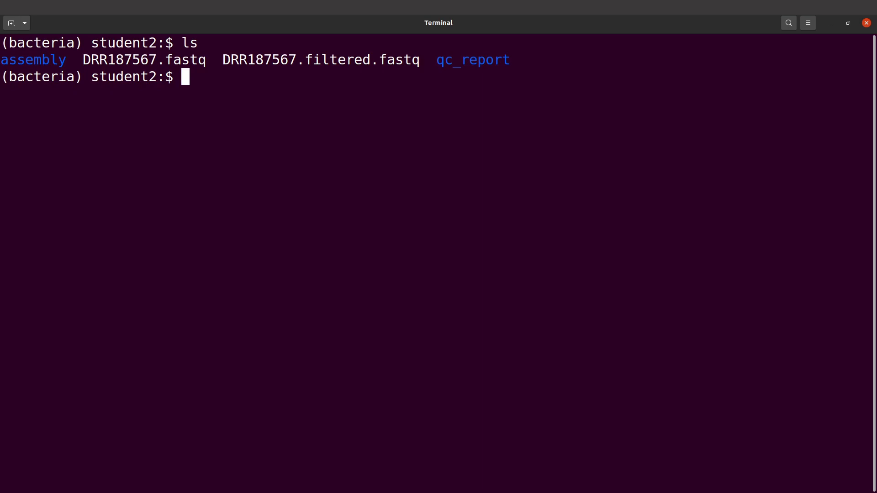
text(ls asse)
key(Tab)
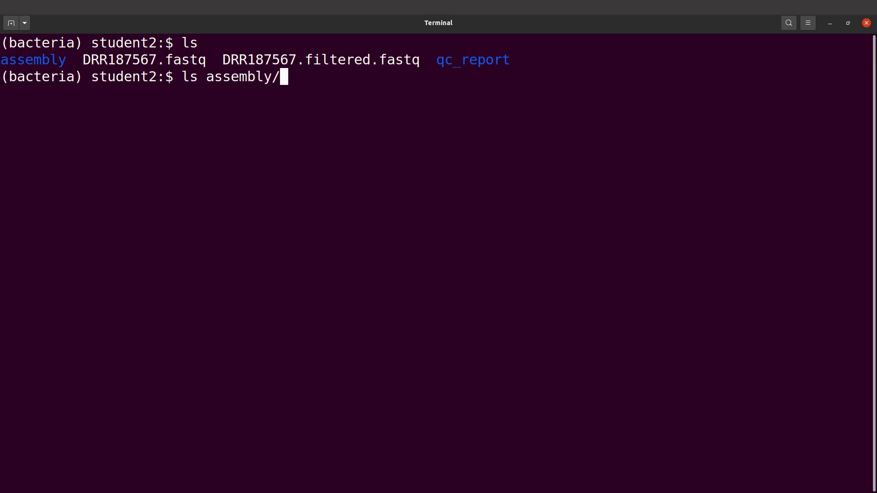
key(Return)
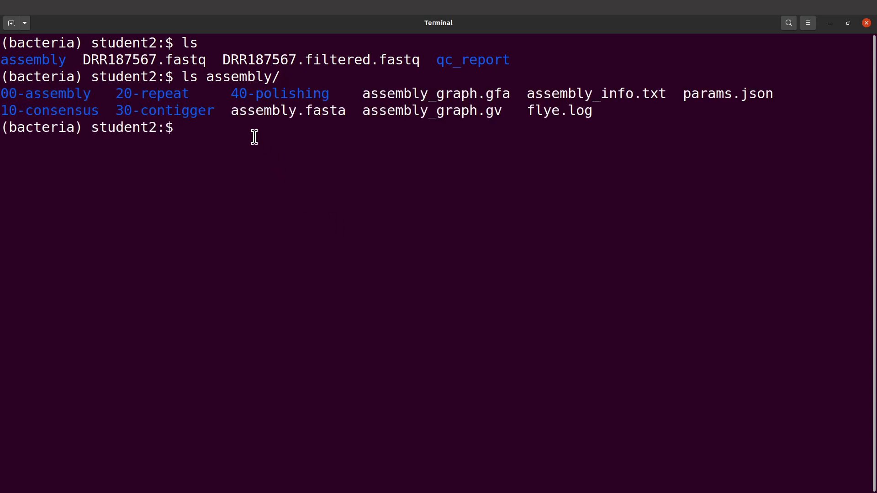
Highlight assembly.fasta in the assembly folder listing
drag(224, 111, 351, 110)
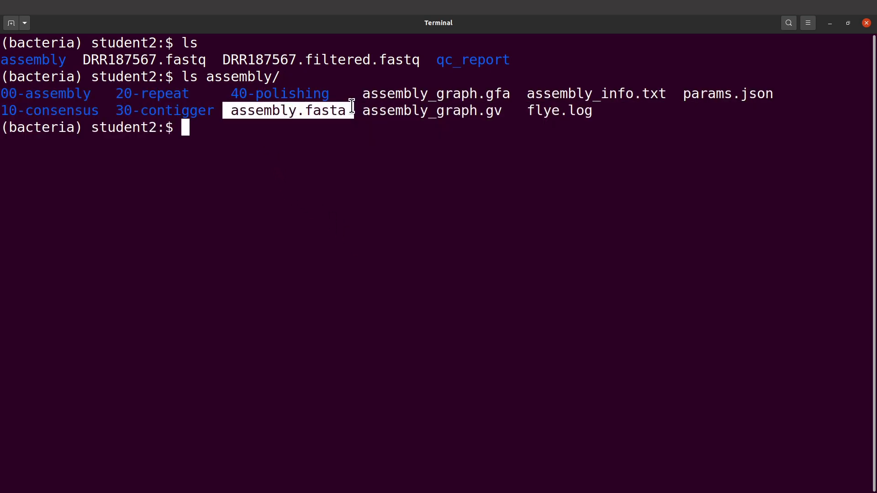
click(351, 110)
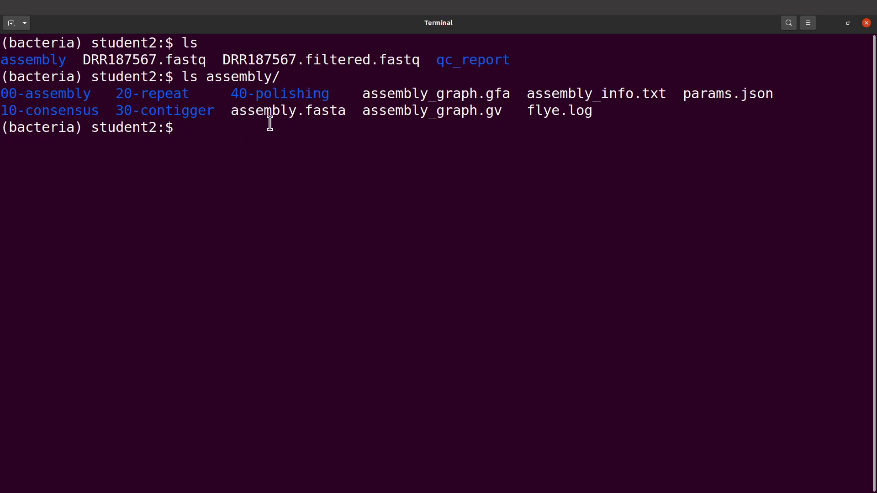
drag(225, 110, 347, 112)
click(347, 113)
Start the command line with quast, dropping the .py suffix
text(quast)
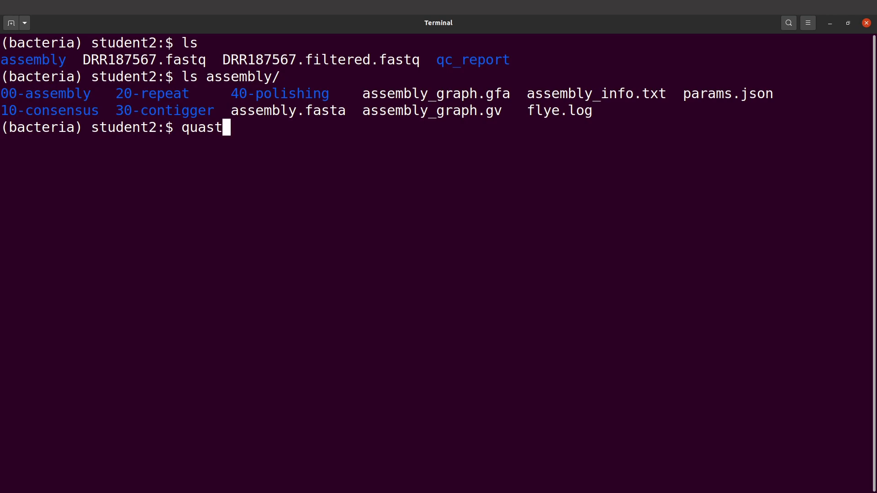
text(.py)
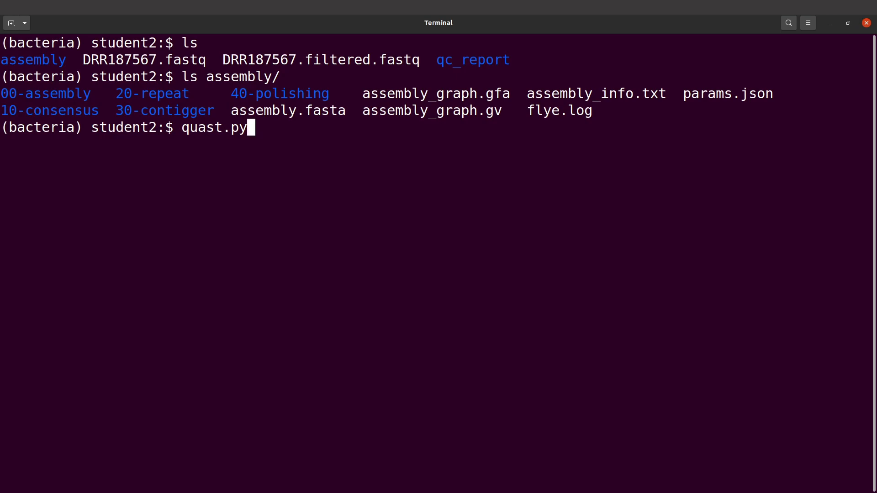
key(BackSpace)
key(BackSpace)
key(BackSpace)
key(BackSpace)
key(BackSpace)
key(BackSpace)
key(BackSpace)
key(BackSpace)
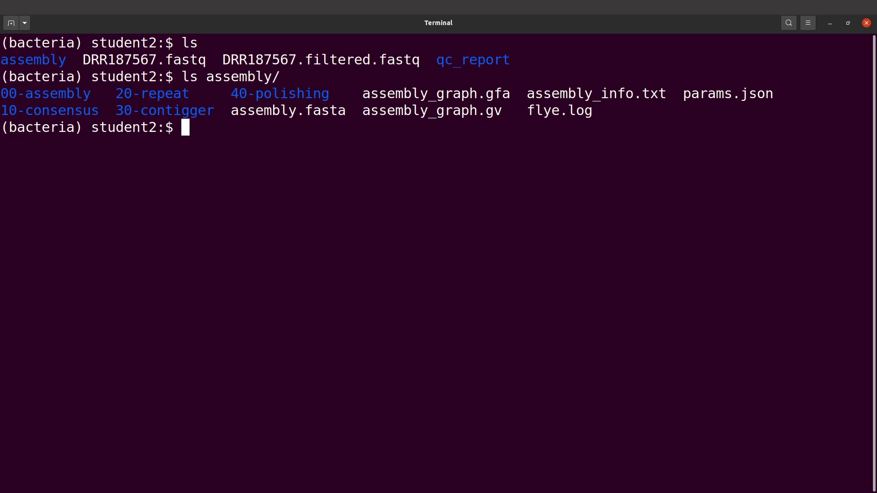
drag(226, 111, 348, 112)
click(348, 112)
Add -o qc_assembly and --threads 4 to the quast command
text(quast)
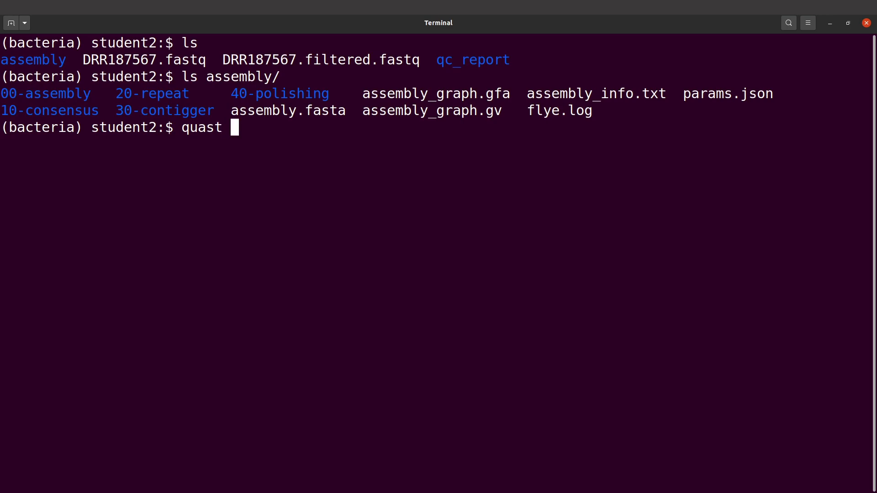
text( -o qc)
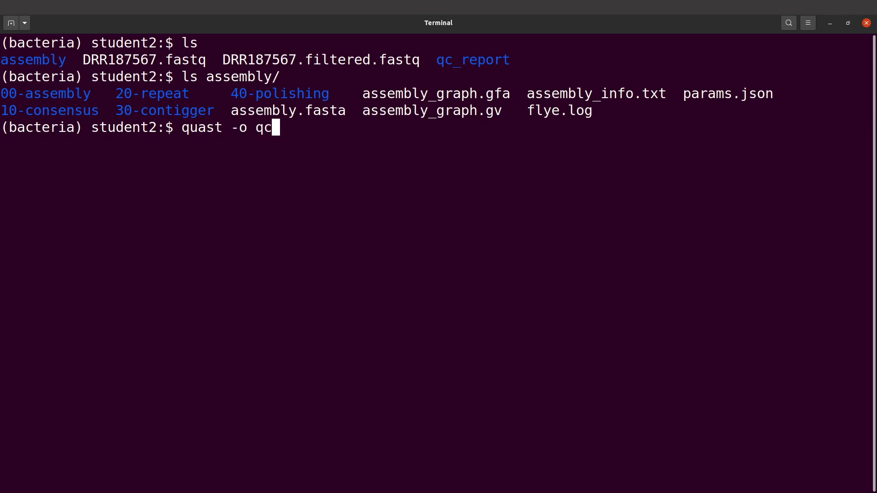
text(_assembly)
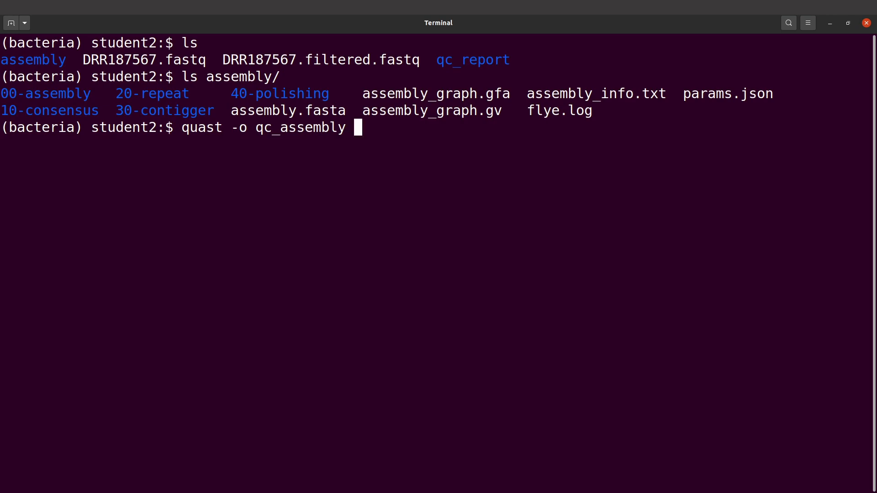
text(--threads)
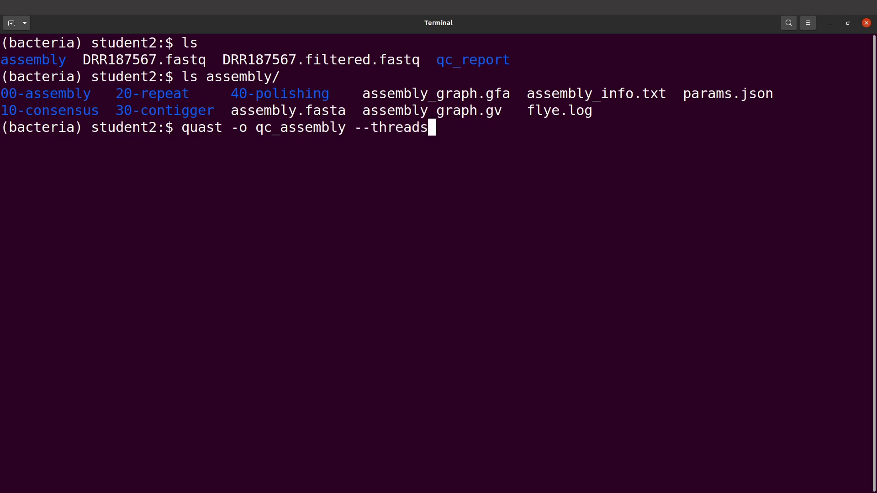
text( 4)
Append the input path assembly/assembly.fasta to the quast command
drag(252, 111, 307, 110)
click(489, 138)
text(assembl)
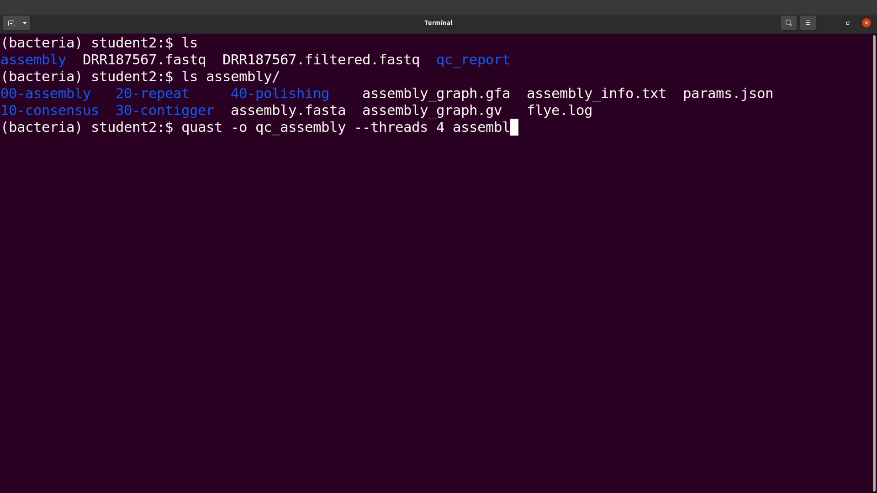
text(y/a)
text(ssem)
text(mbly)
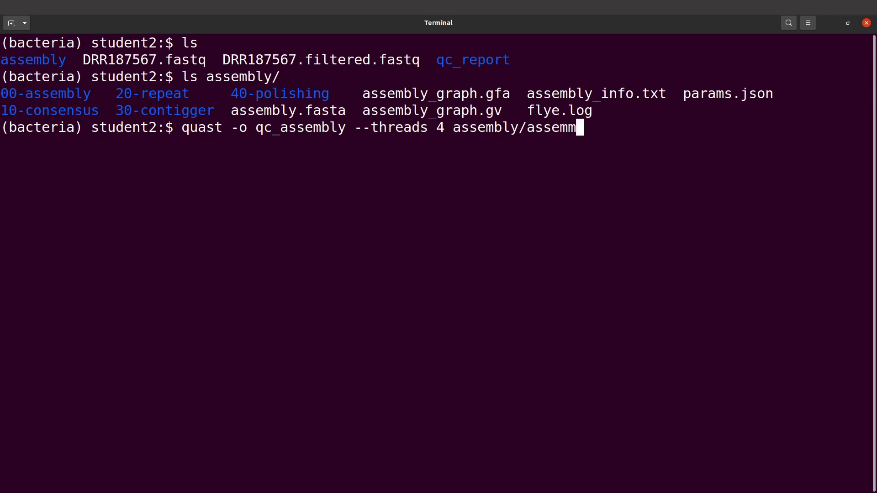
text(.fasta)
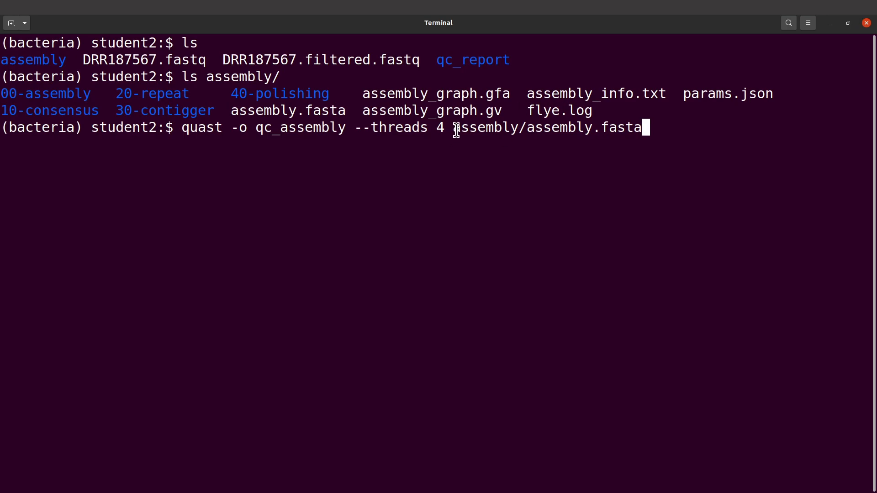
drag(454, 130, 656, 131)
click(656, 132)
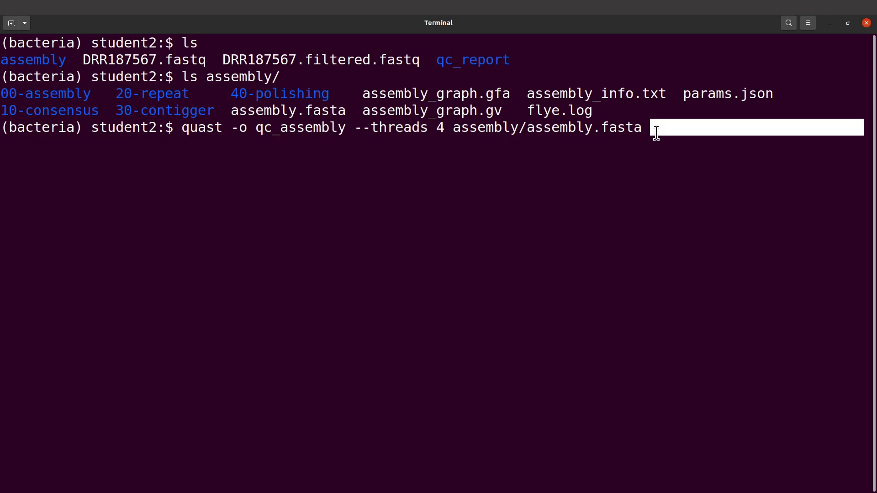
click(656, 133)
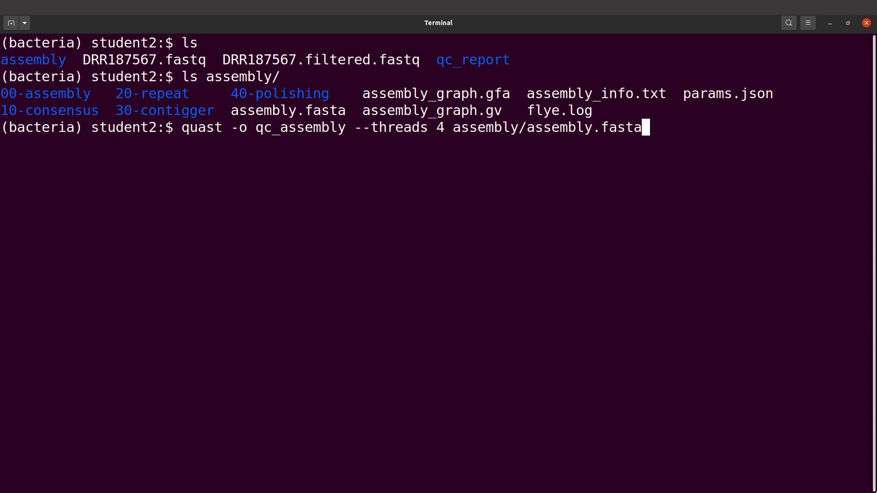
Run quast -o qc_assembly --threads 4 assembly/assembly.fasta
key(Return)
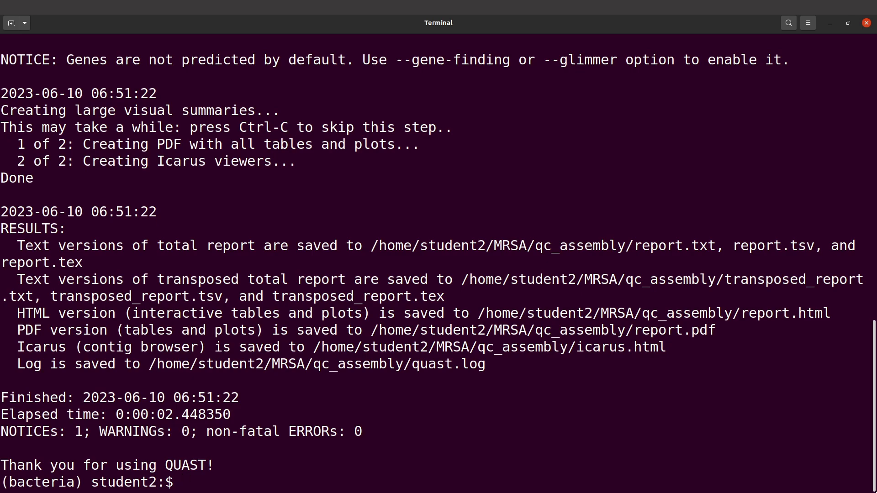
Clear the screen and list the working folder, highlighting the new qc_assembly folder
text(clear)
key(Return)
text(ls)
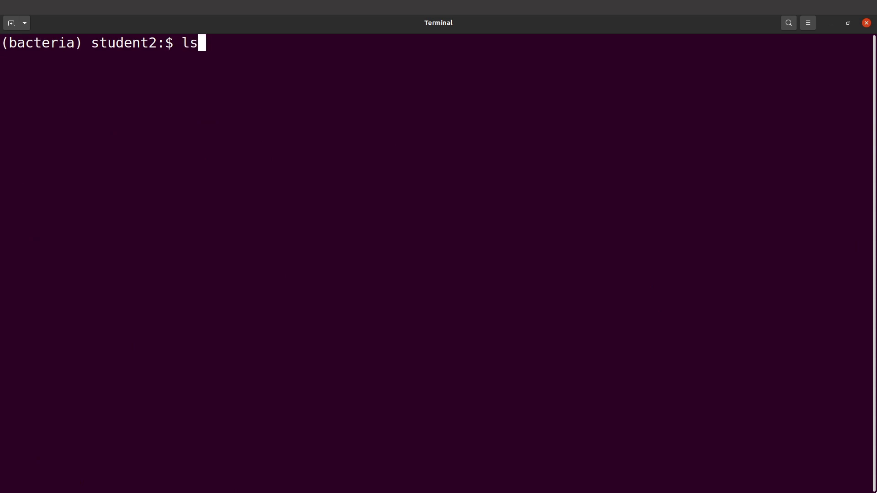
key(Return)
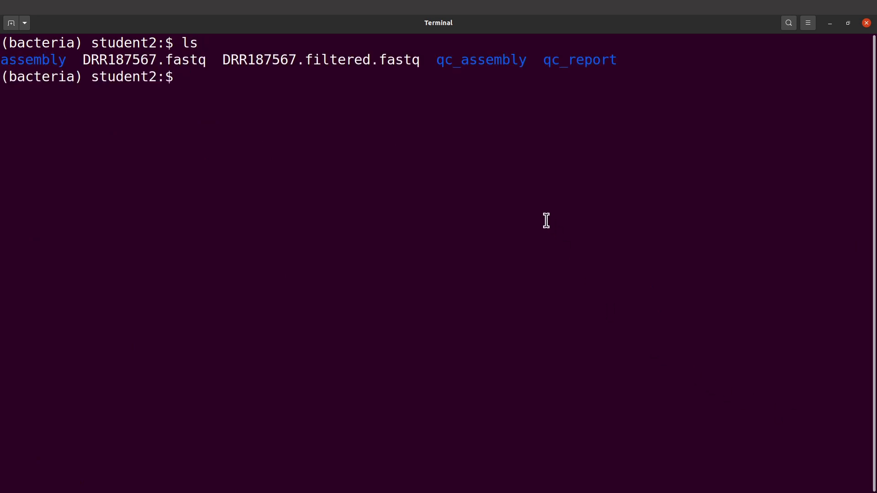
drag(428, 59, 516, 57)
click(522, 58)
List qc_assembly and highlight report.html, report.pdf and icarus.html
text(ls qc_ass)
key(Tab)
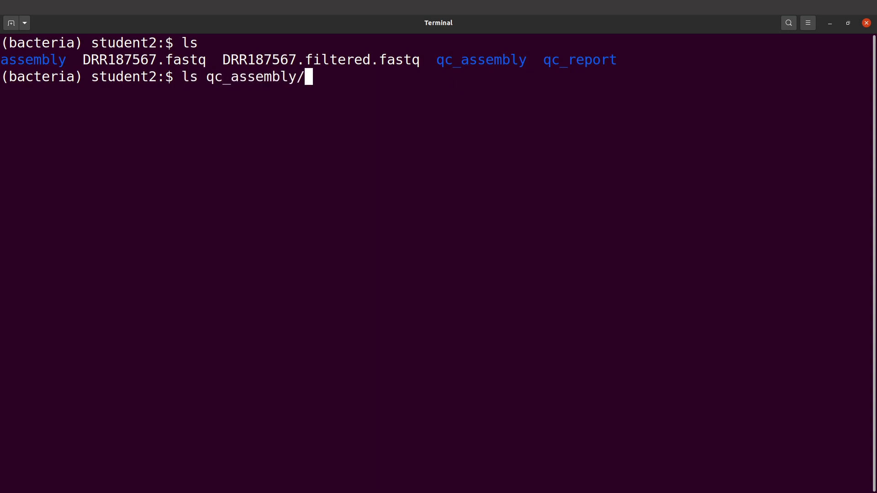
key(Return)
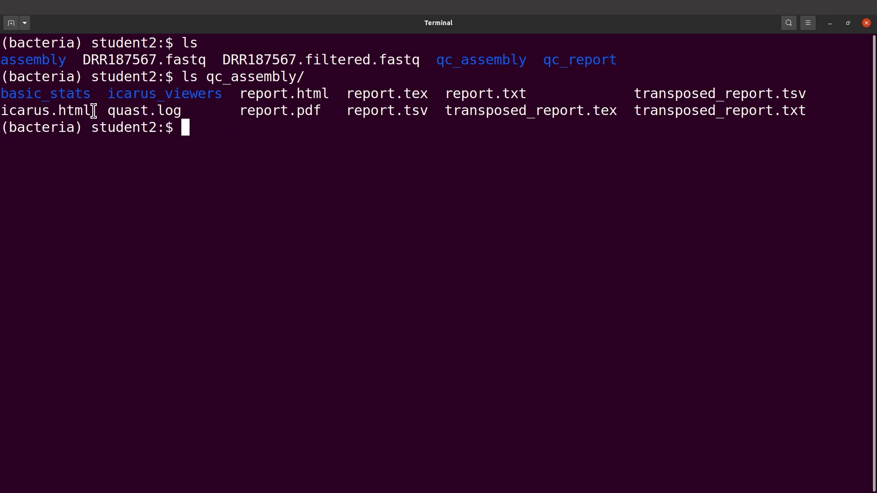
drag(236, 94, 332, 103)
drag(239, 111, 321, 112)
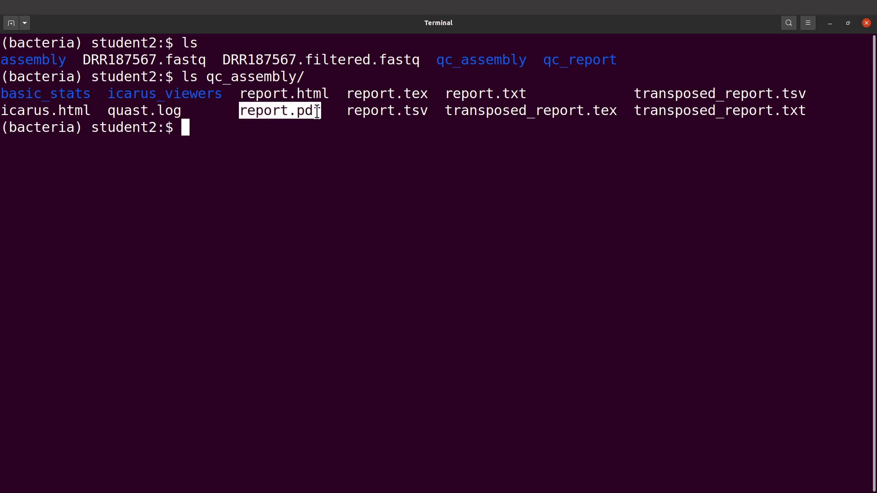
click(317, 112)
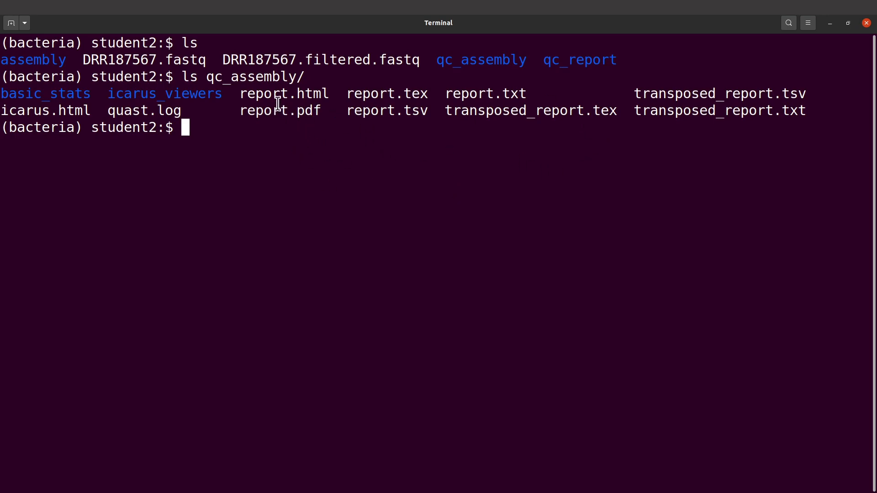
drag(256, 93, 313, 94)
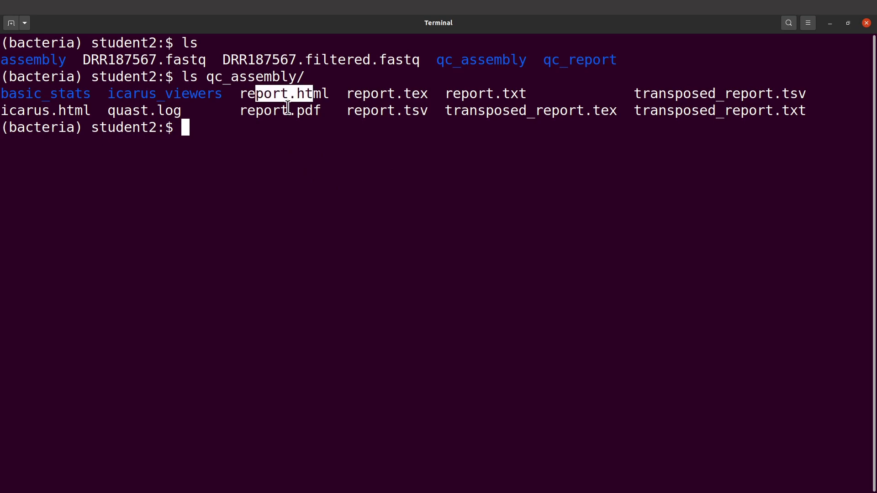
drag(267, 111, 314, 110)
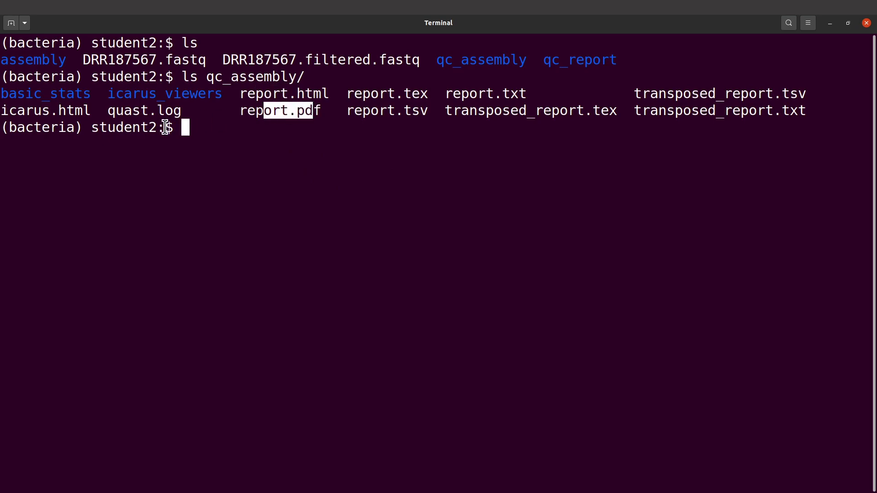
drag(91, 111, 17, 111)
click(19, 112)
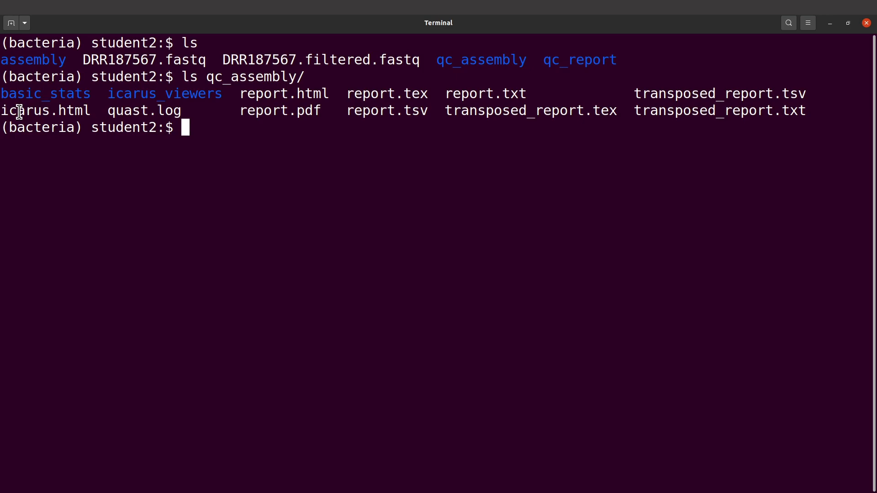